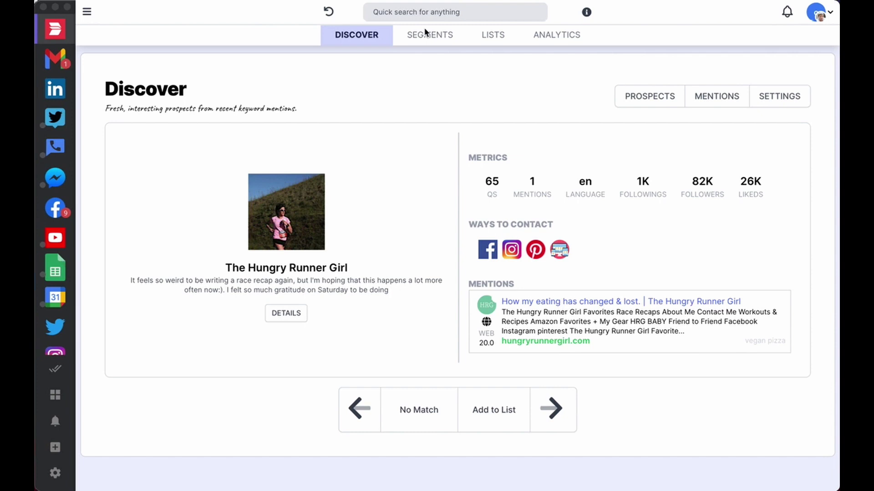
# - Open the advanced search options and set the results type to prospect
pyautogui.click(427, 14)
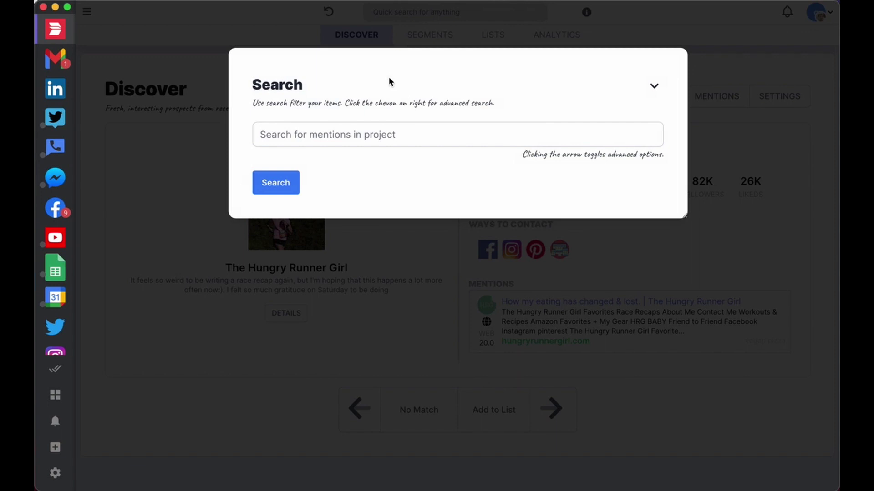
pyautogui.click(654, 86)
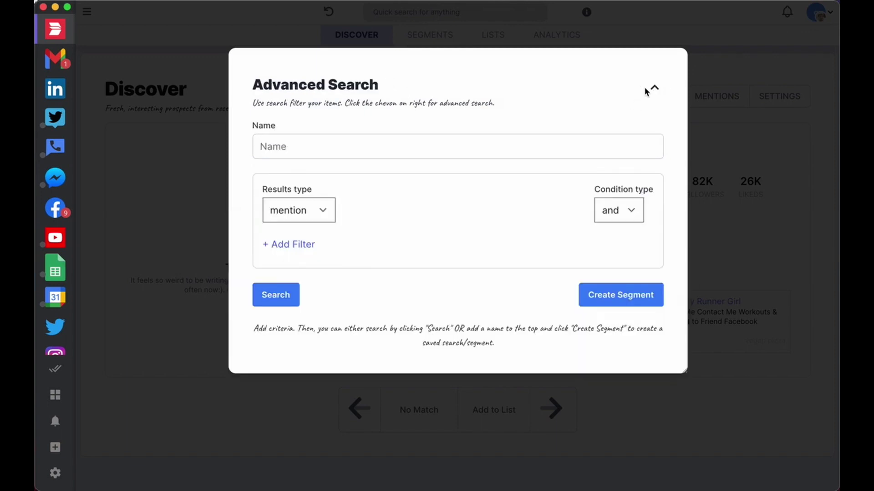
pyautogui.click(655, 88)
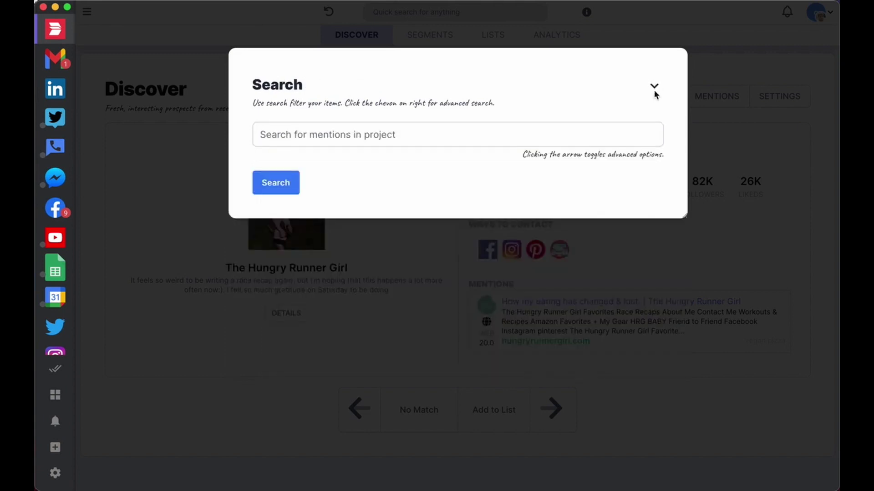
pyautogui.click(653, 89)
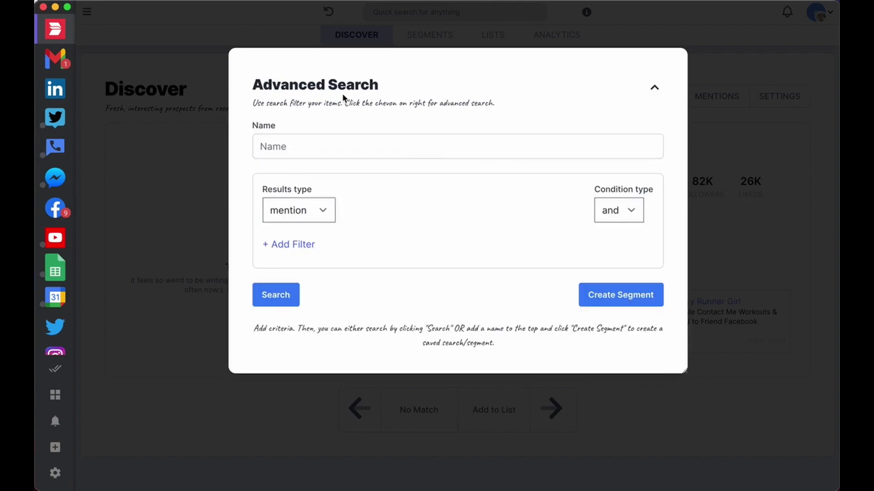
pyautogui.click(298, 210)
pyautogui.click(292, 227)
# - Set the search filter's field to profile_description
pyautogui.click(364, 250)
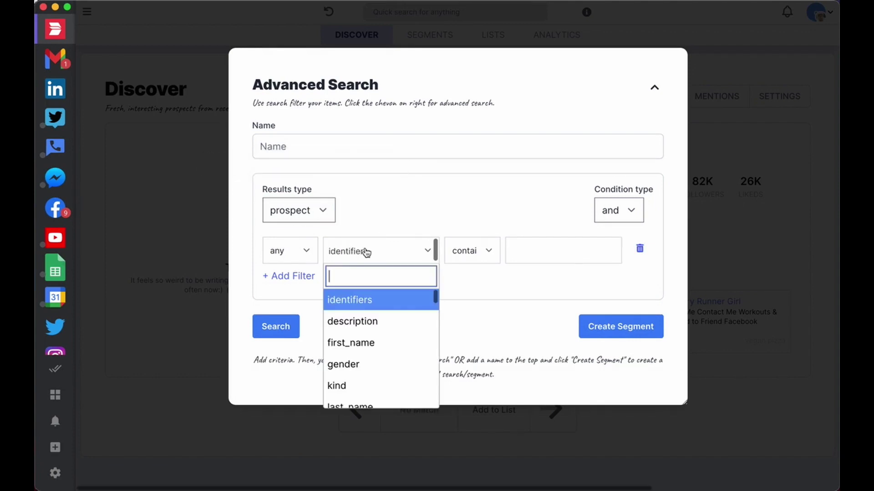
pyautogui.write('pr')
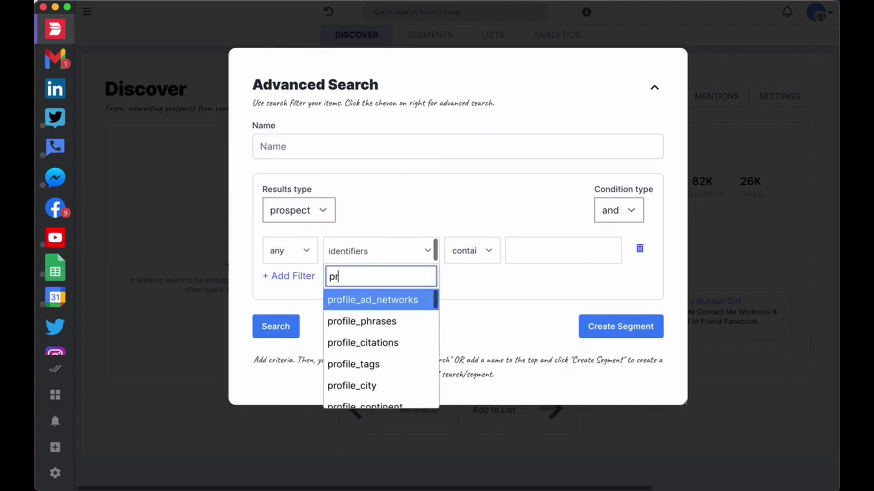
pyautogui.write('ofile_descip')
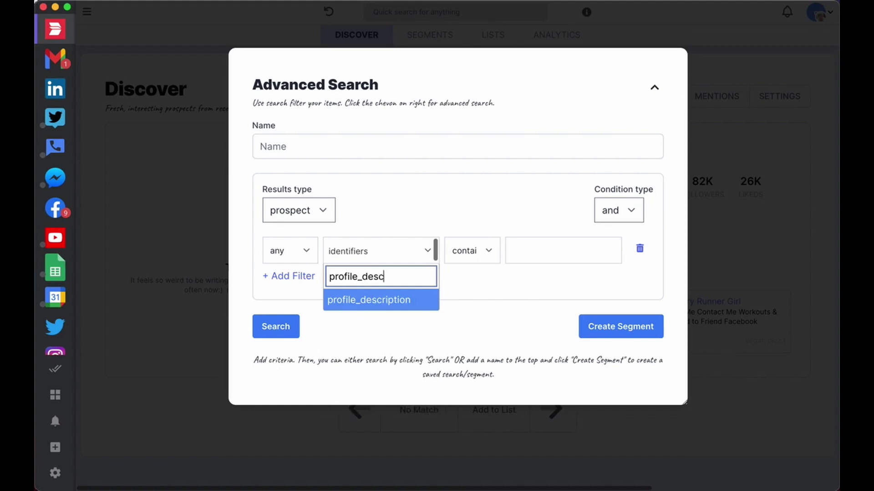
pyautogui.press('BackSpace')
pyautogui.press('BackSpace')
pyautogui.click(368, 301)
# - Set the profile_description condition to contains "marketing" and run the search
pyautogui.click(453, 253)
pyautogui.click(455, 278)
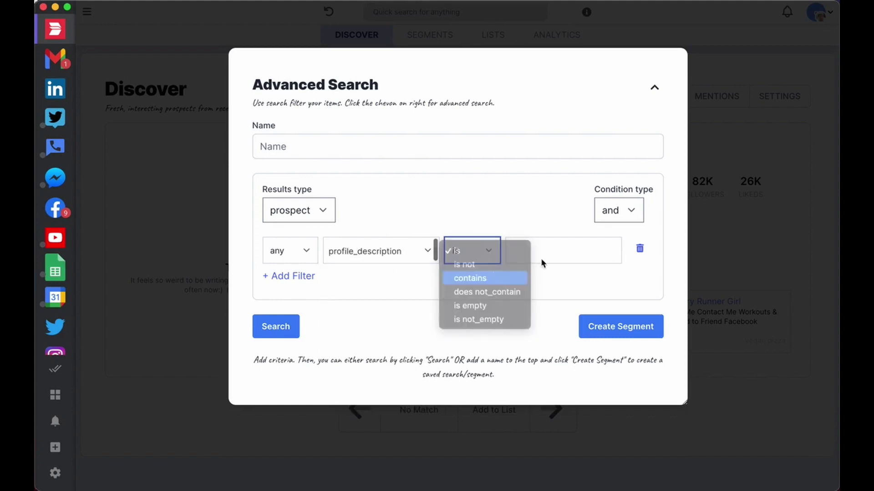
pyautogui.click(555, 245)
pyautogui.write('marketing')
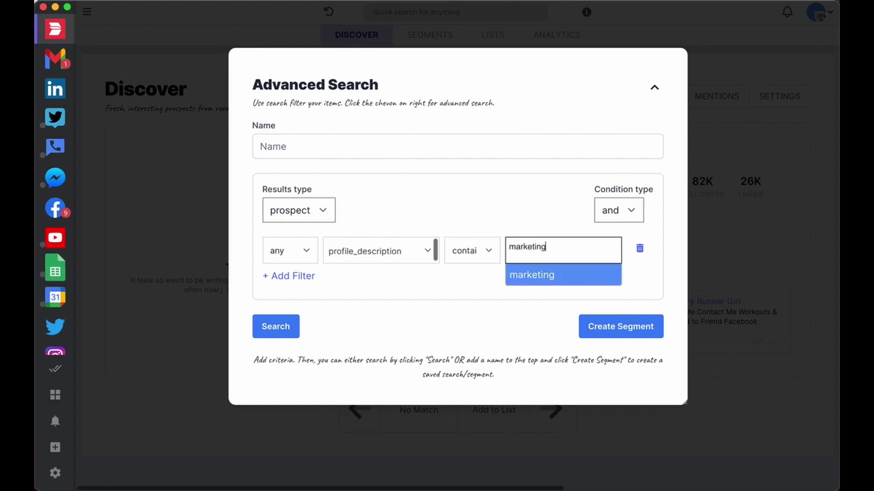
pyautogui.press('Return')
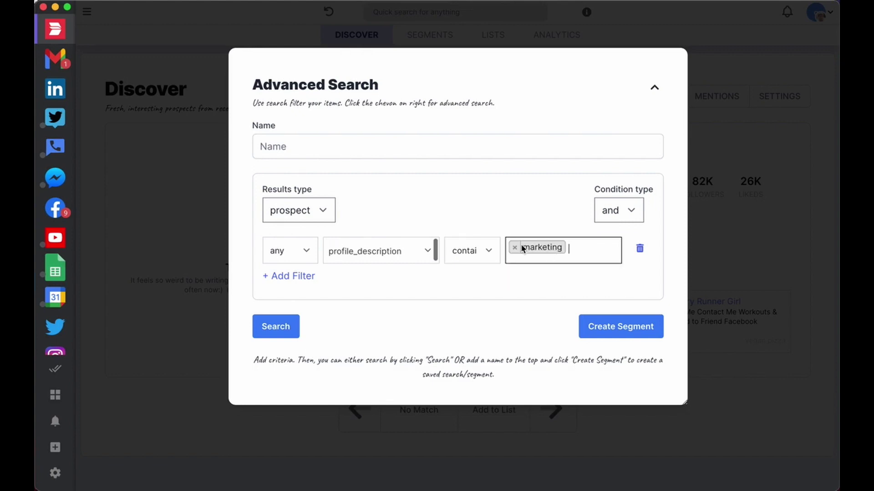
pyautogui.click(274, 328)
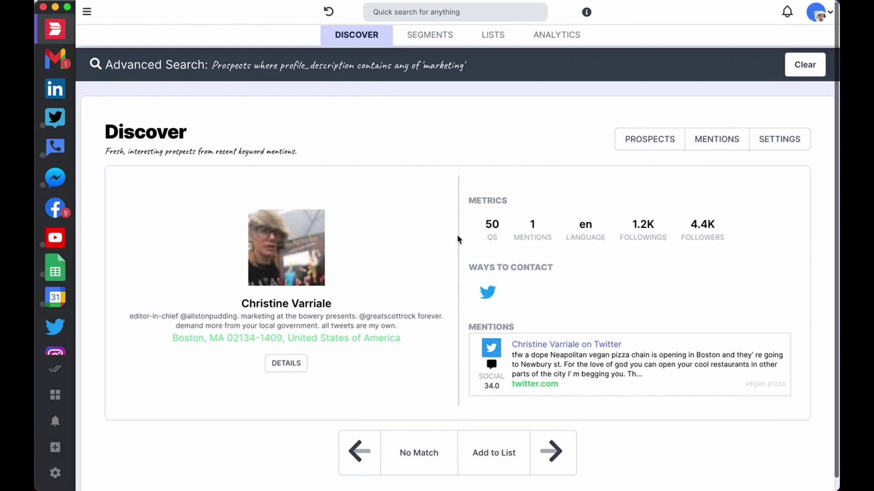
# - Open the Twitter profile of the first matching prospect inside Ferdi
pyautogui.scroll(-1, 457, 234)
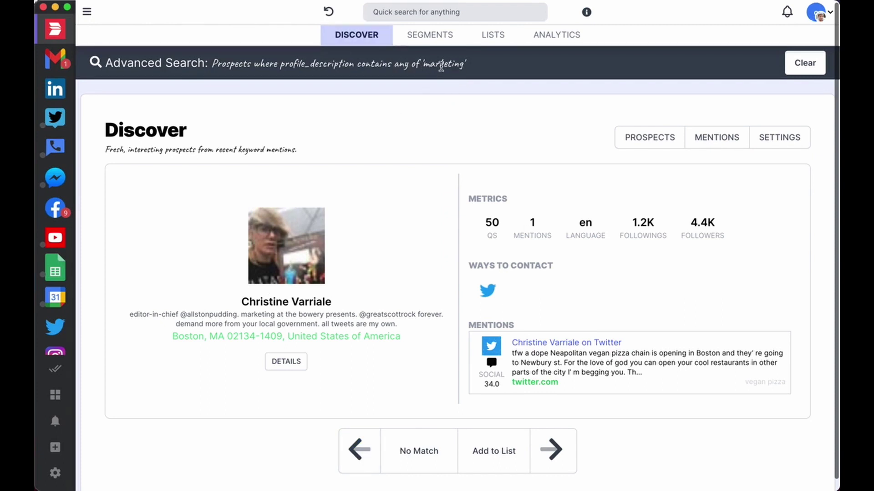
pyautogui.click(348, 36)
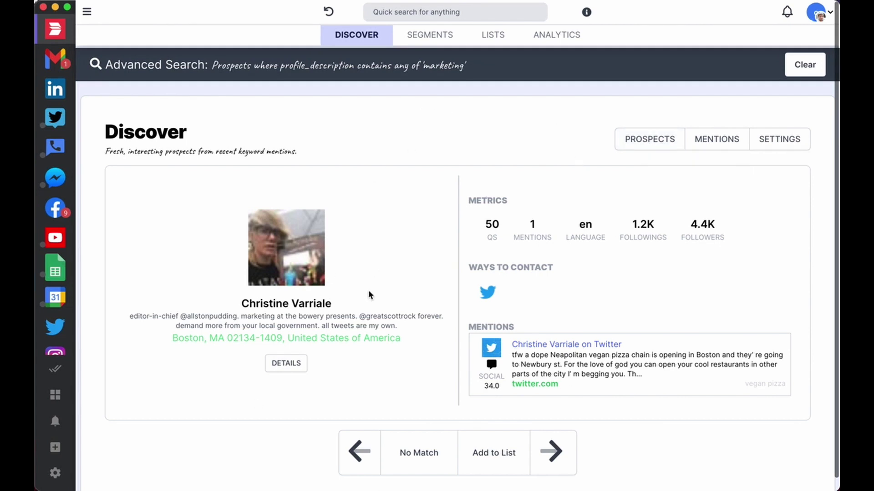
pyautogui.moveTo(487, 297)
pyautogui.rightClick(488, 292)
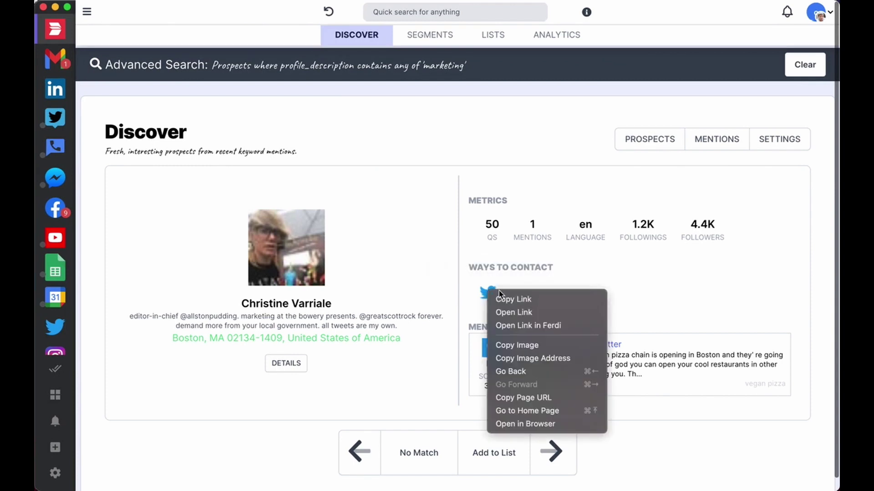
pyautogui.click(528, 326)
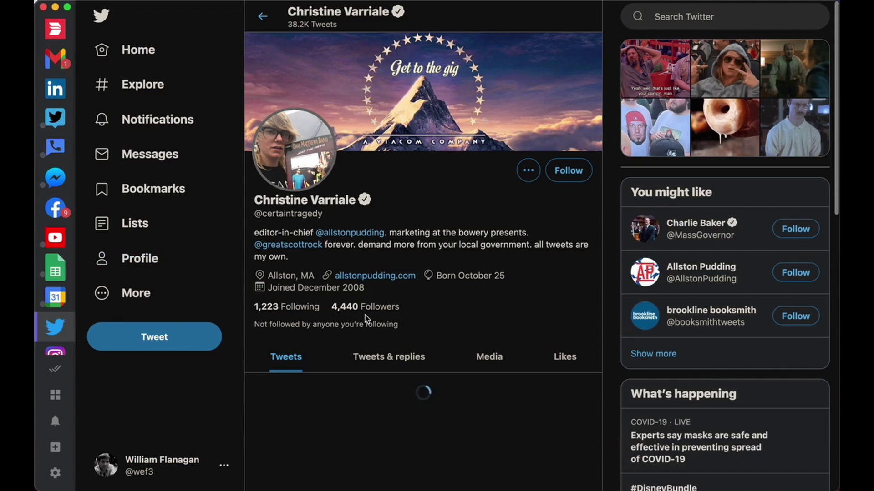
# - Return from Twitter to the prospect results and advance to another matching prospect
pyautogui.click(55, 31)
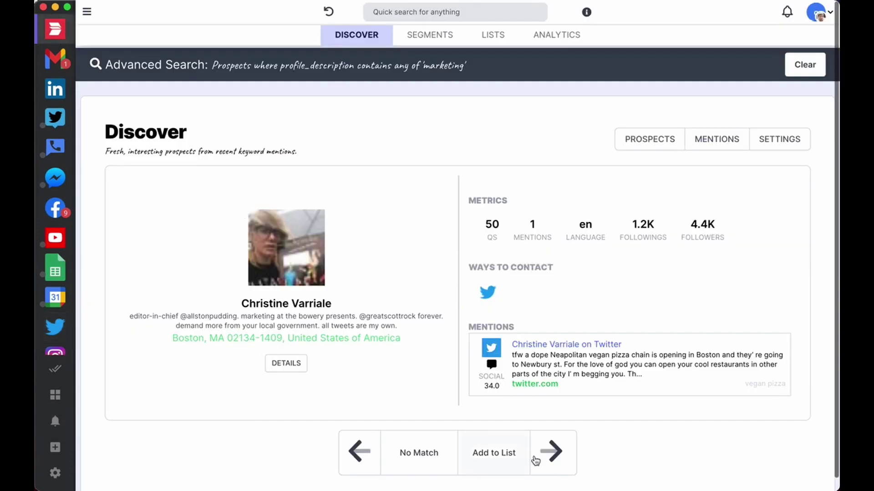
pyautogui.click(549, 451)
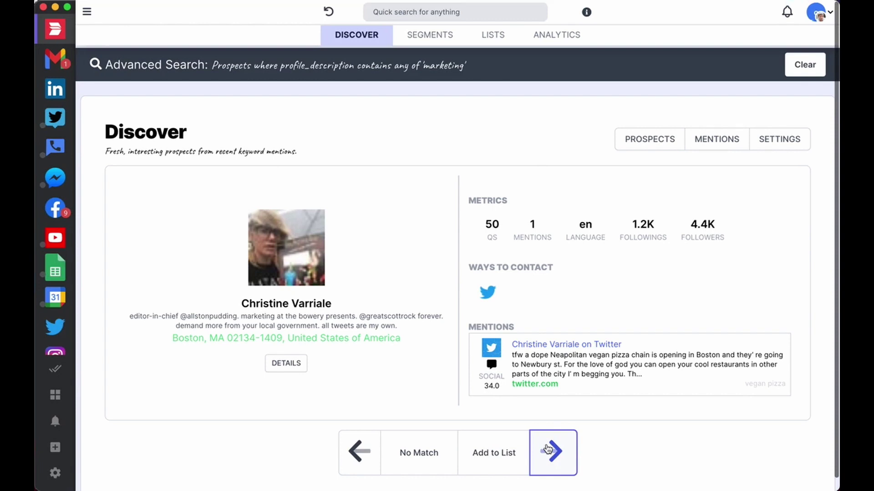
pyautogui.click(547, 449)
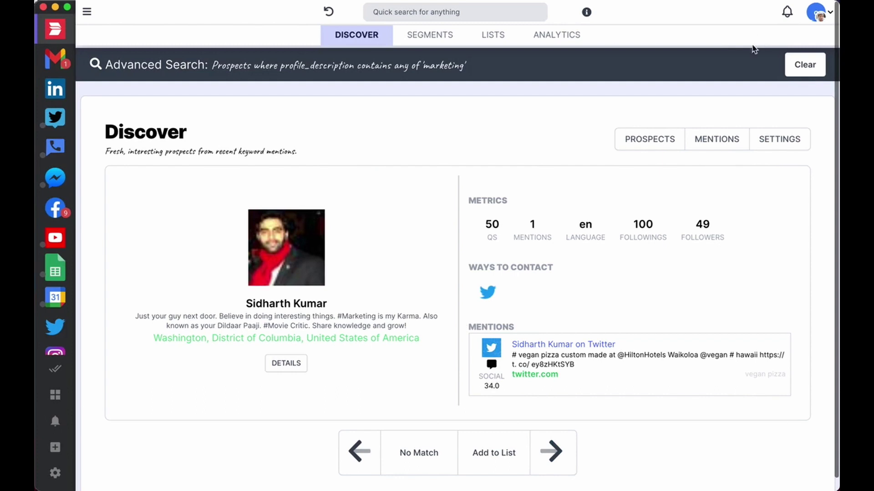
# - Clear the marketing search and start a new advanced search with prospect as the results type
pyautogui.click(796, 69)
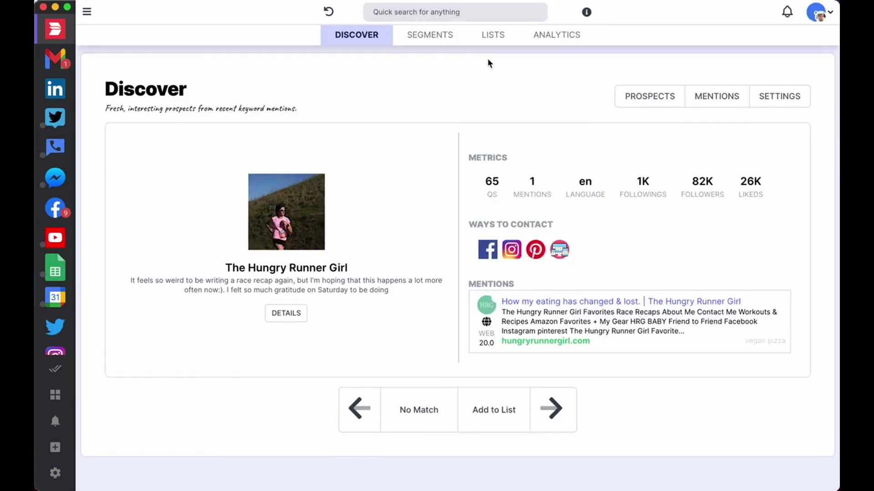
pyautogui.click(415, 14)
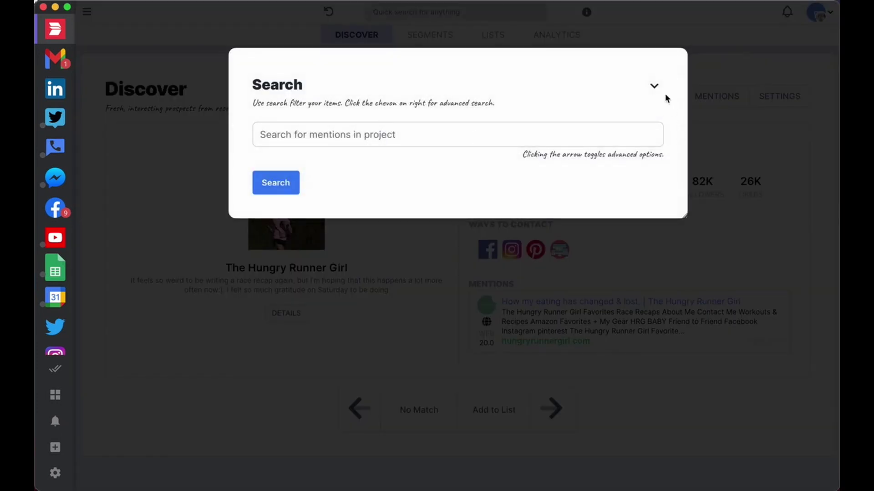
pyautogui.click(654, 88)
pyautogui.click(313, 219)
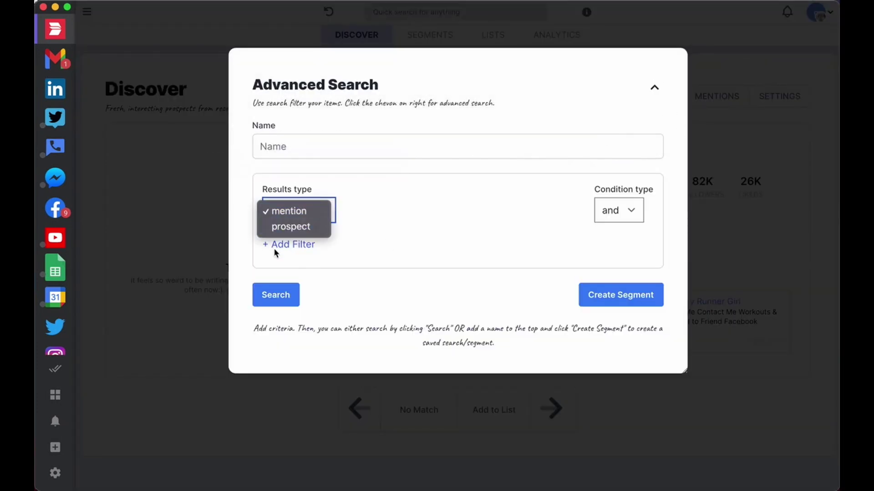
pyautogui.click(291, 228)
# - Choose profile_description as the filter field of the new prospect search
pyautogui.click(360, 250)
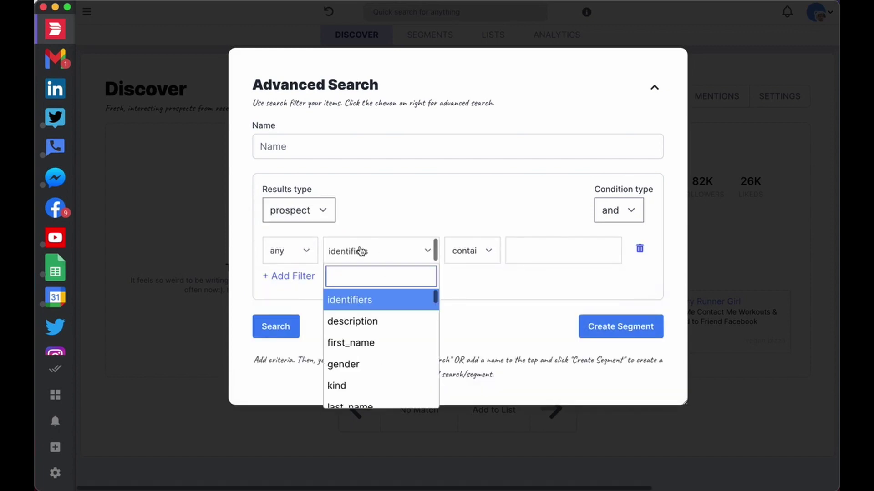
pyautogui.write('rpofile')
pyautogui.press('BackSpace')
pyautogui.press('BackSpace')
pyautogui.press('BackSpace')
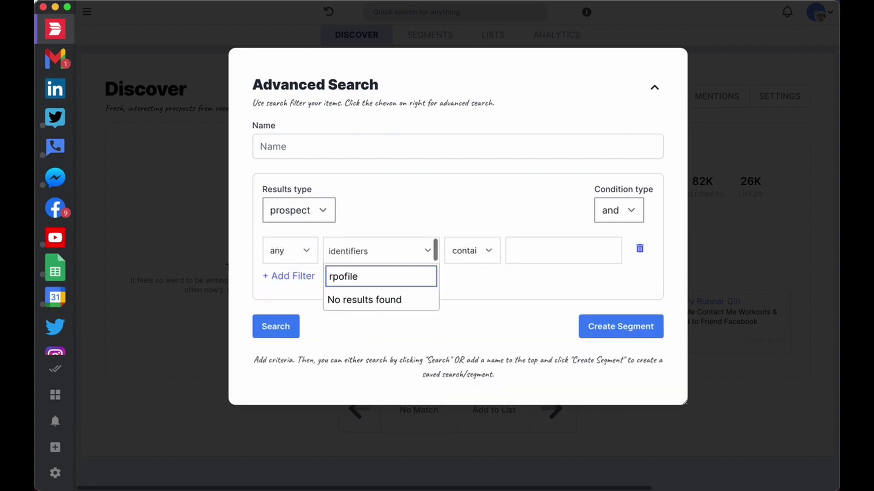
pyautogui.press('BackSpace')
pyautogui.press('BackSpace')
pyautogui.press('BackSpace')
pyautogui.press('BackSpace')
pyautogui.write('pro')
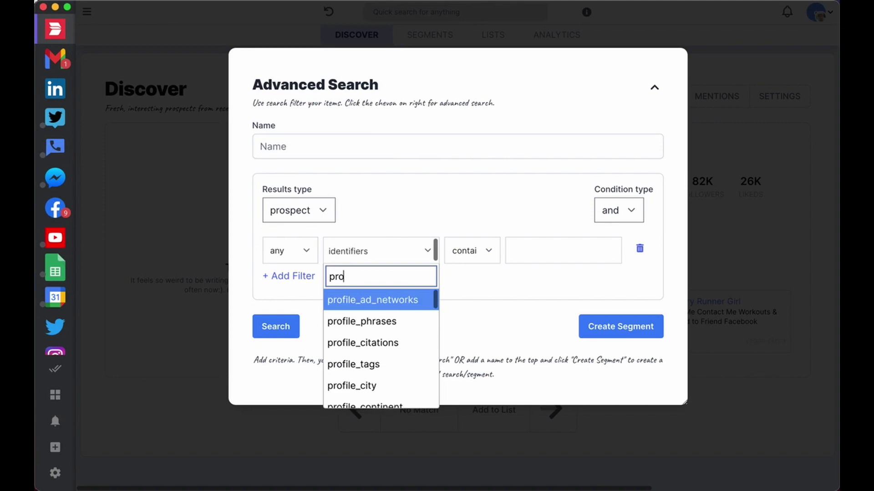
pyautogui.write('file-')
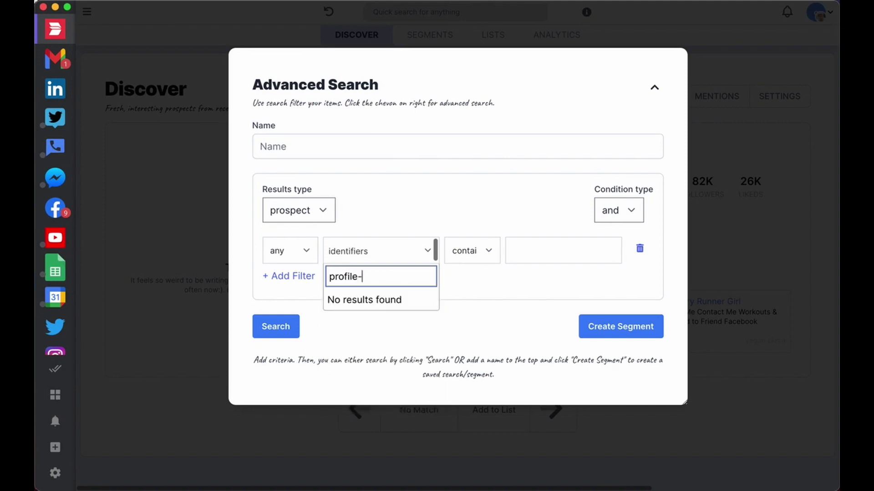
pyautogui.press('BackSpace')
pyautogui.write('_description')
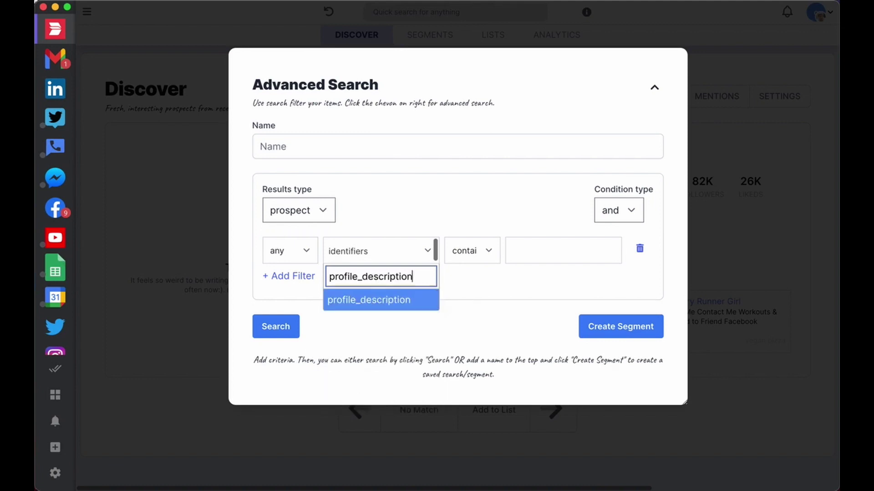
pyautogui.press('Return')
# - Set the profile_description condition to contains "ceo" and run the prospect search
pyautogui.click(464, 251)
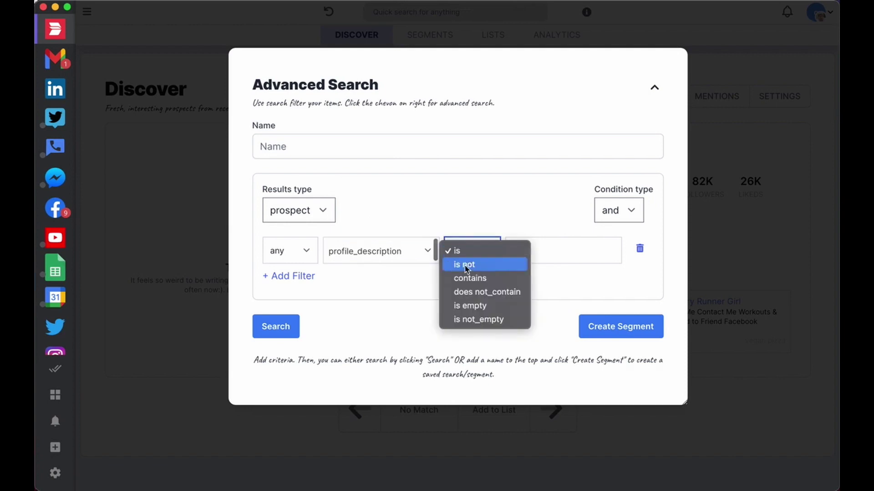
pyautogui.click(460, 277)
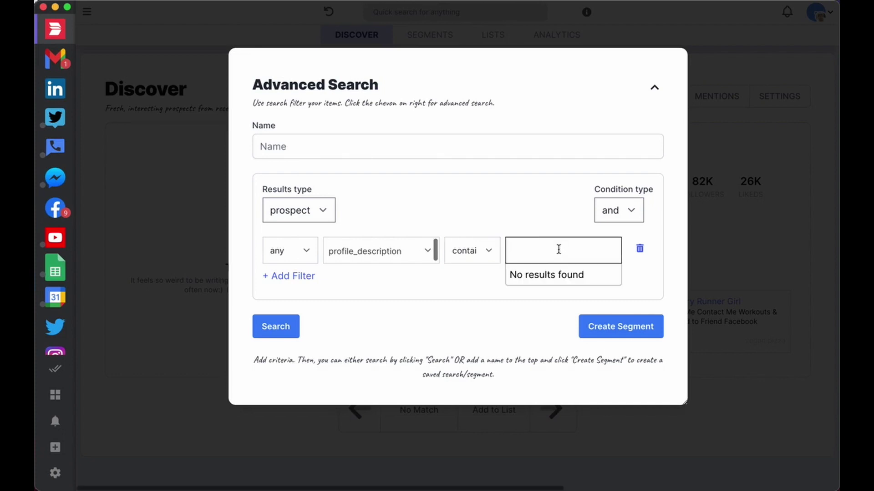
pyautogui.write('ceo')
pyautogui.press('Return')
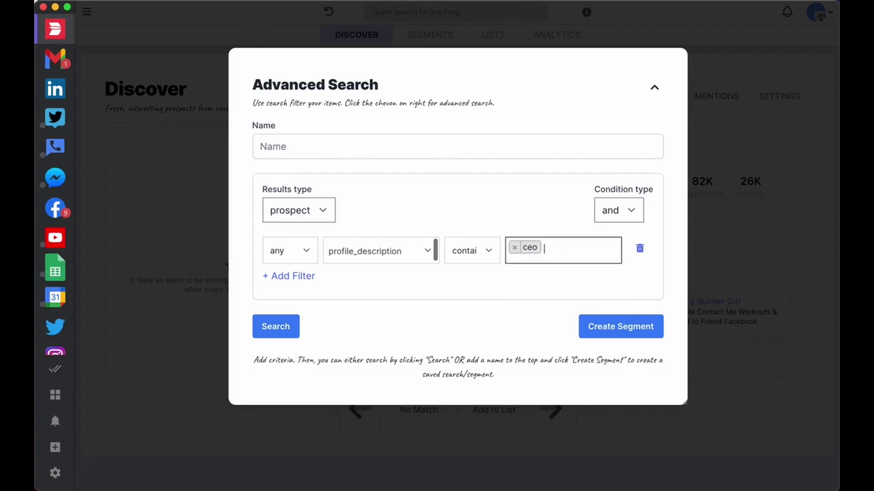
pyautogui.click(490, 210)
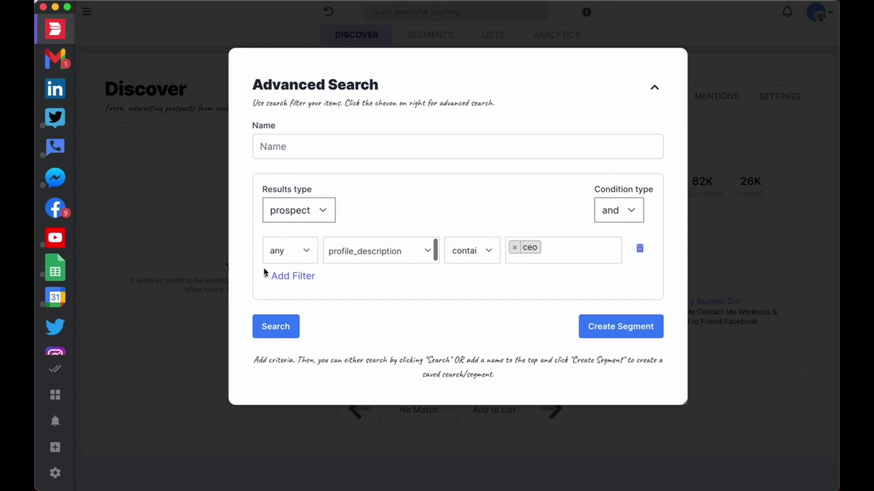
pyautogui.click(275, 327)
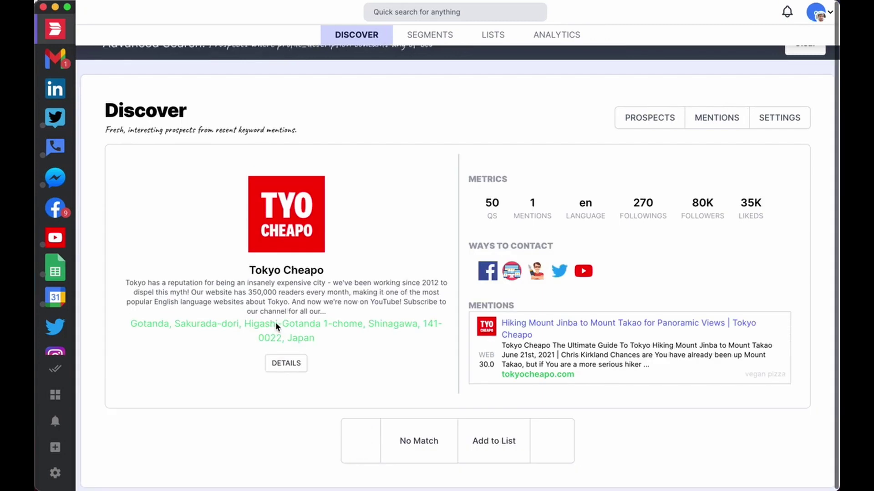